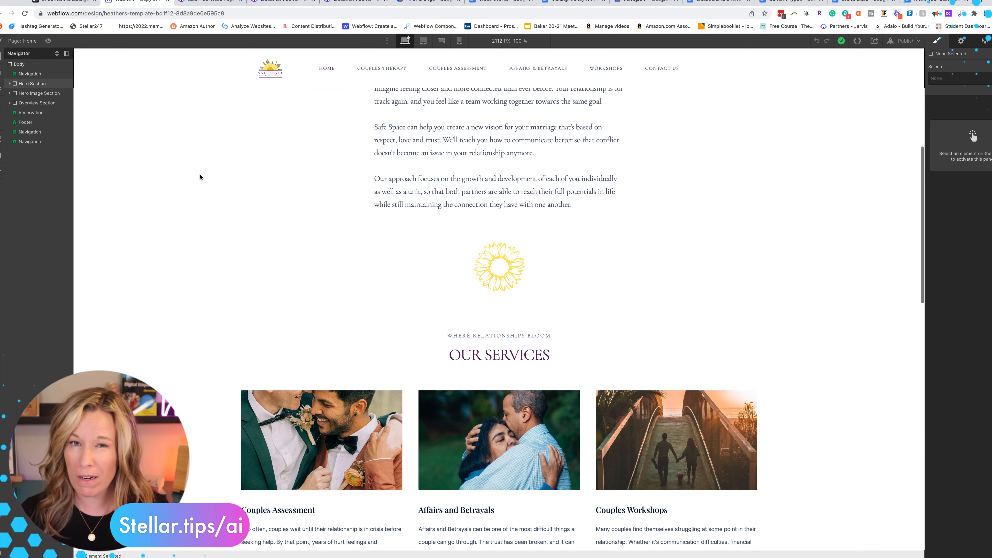
Review the Our Services section on the home page and select the Affairs and Betrayals heading
{"action": "scroll", "coordinate": [250, 182], "scroll_direction": "down", "scroll_amount": 10}
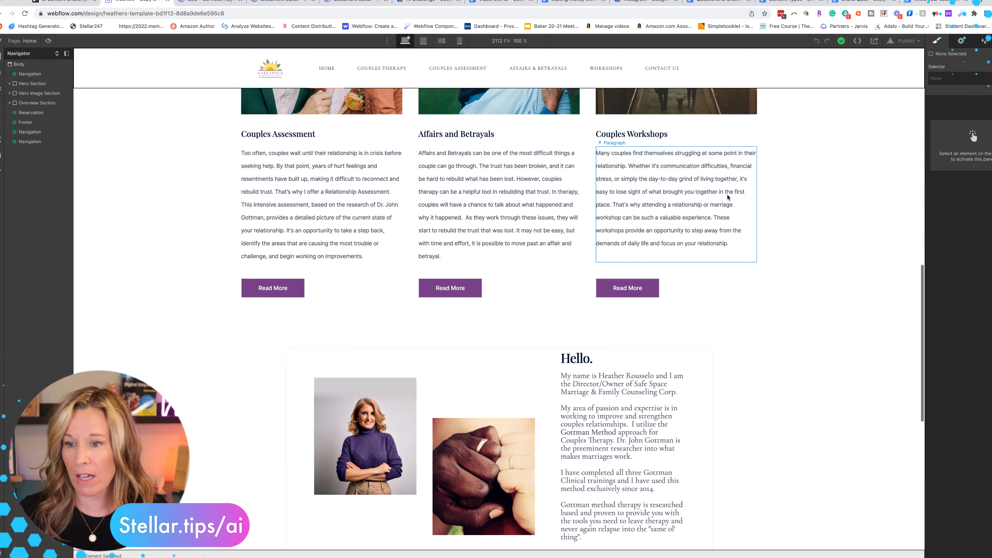
{"action": "scroll", "coordinate": [835, 198], "scroll_direction": "up", "scroll_amount": 2}
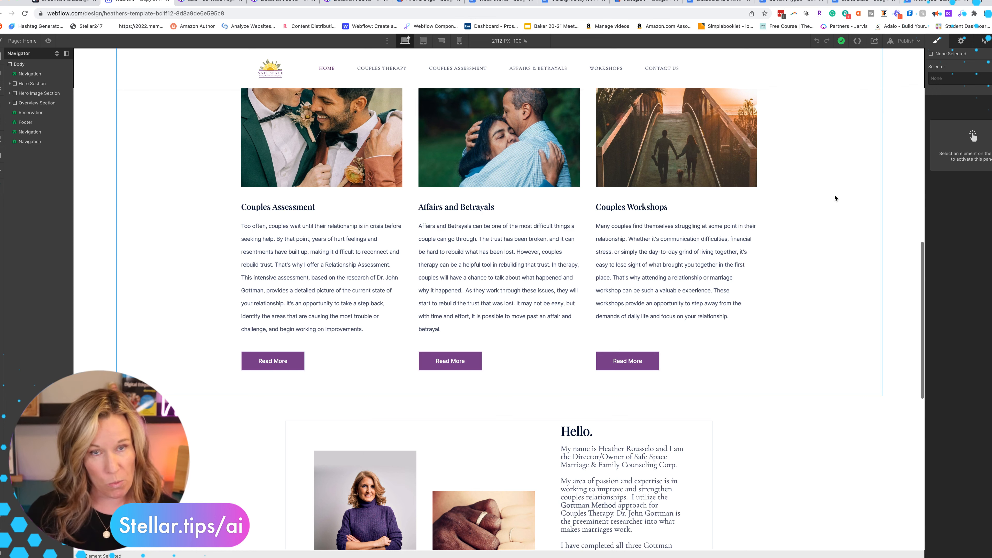
{"action": "scroll", "coordinate": [835, 198], "scroll_direction": "up", "scroll_amount": 5}
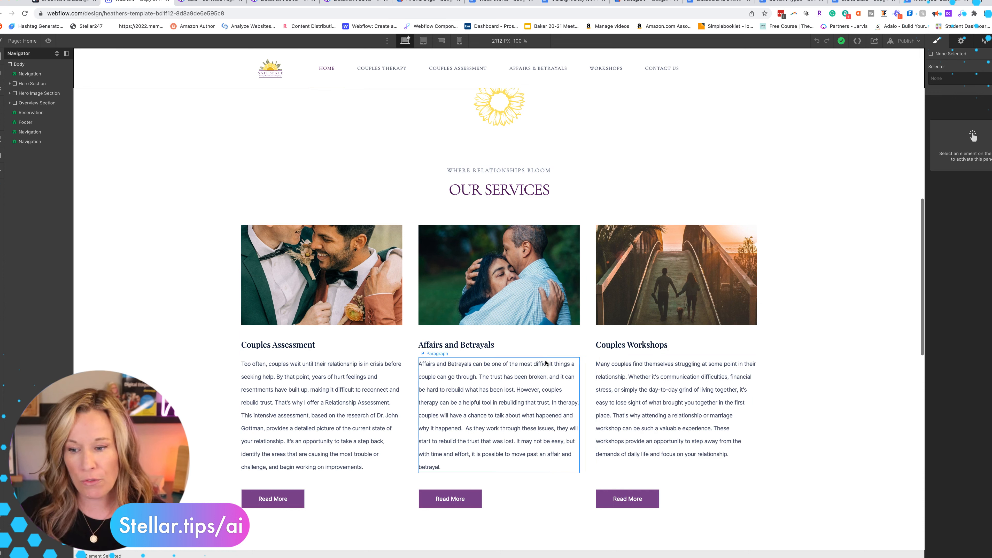
{"action": "left_click", "coordinate": [436, 348]}
Switch to Jasper and open the Paragraph Generator template
{"action": "key", "text": "ctrl+Tab"}
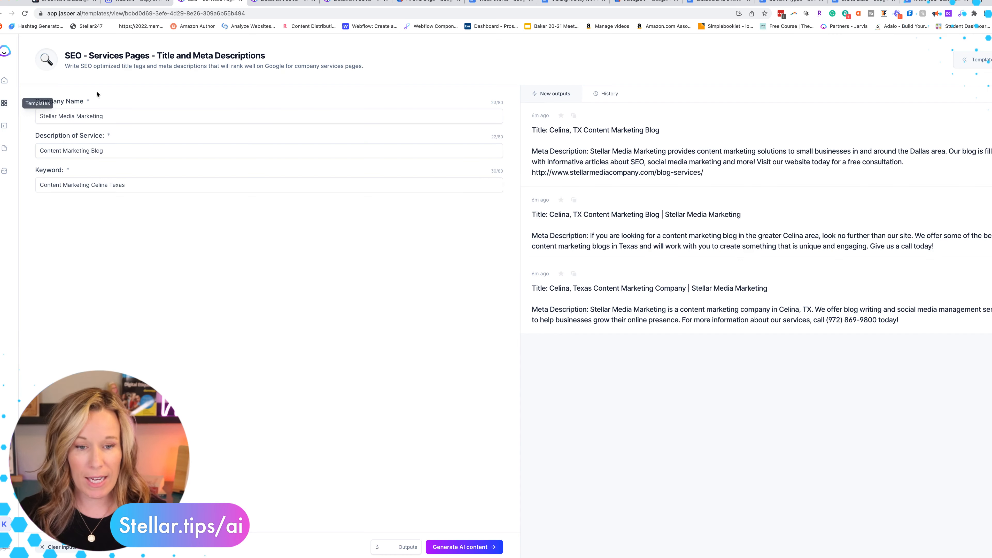
{"action": "left_click", "coordinate": [5, 104]}
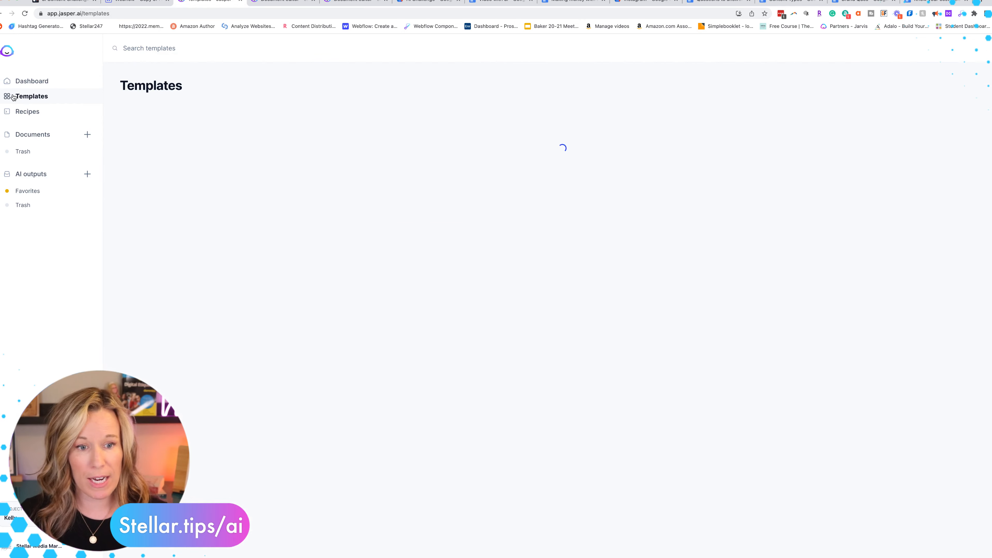
{"action": "left_click", "coordinate": [327, 164]}
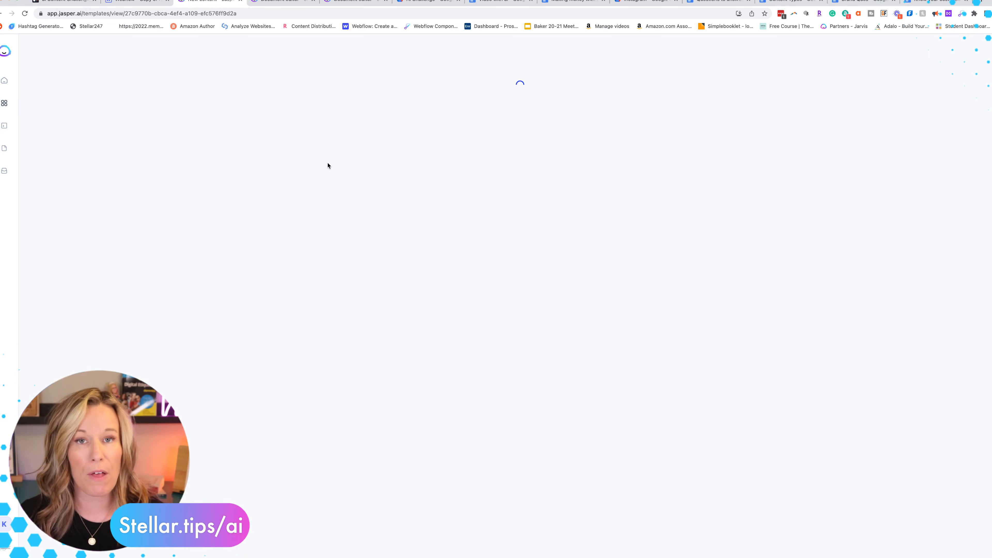
Generate paragraphs about Safe space therapy helping couples after an affair or betrayal, using the keywords "Couples therapy Santa Clarita CA", and copy the first output
{"action": "triple_click", "coordinate": [87, 119]}
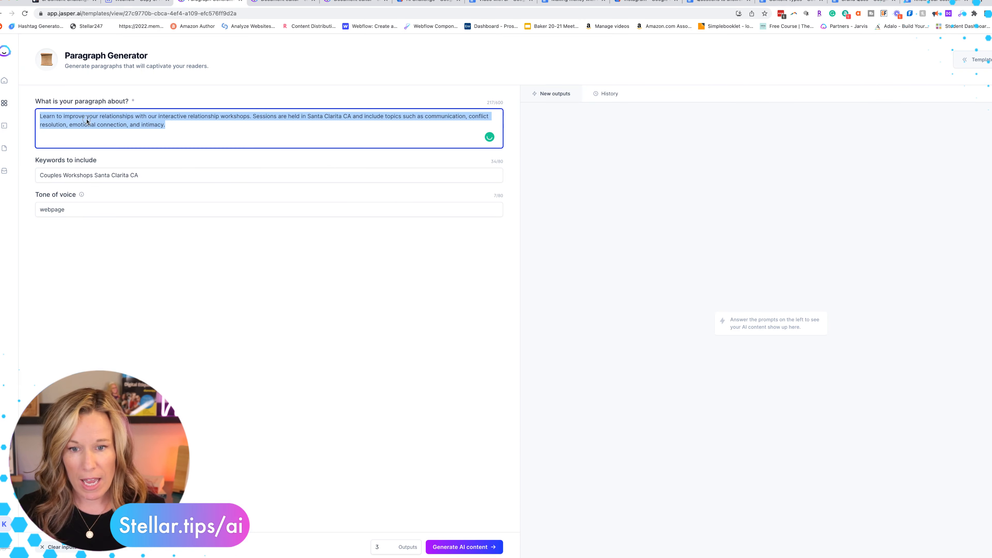
{"action": "key", "text": "BackSpace"}
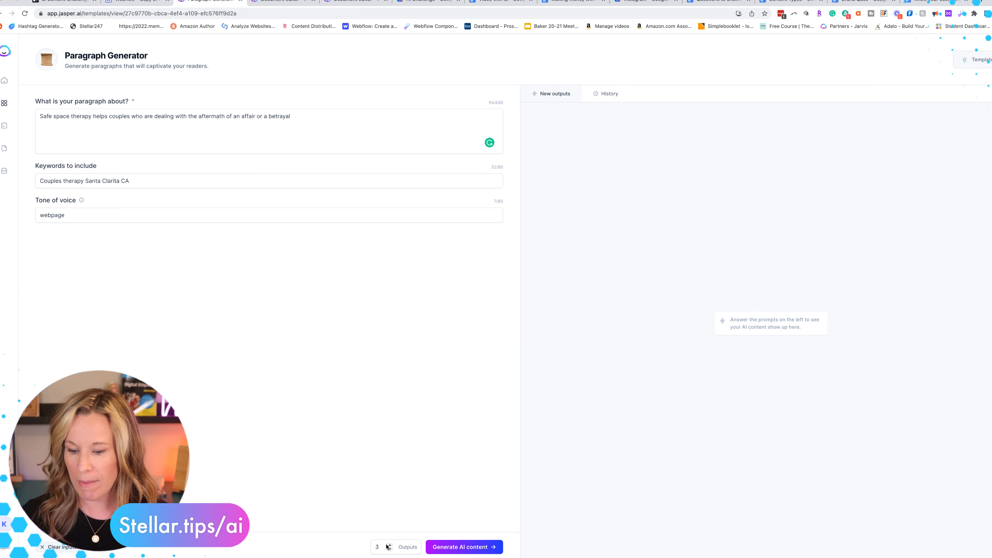
{"action": "left_click", "coordinate": [445, 546]}
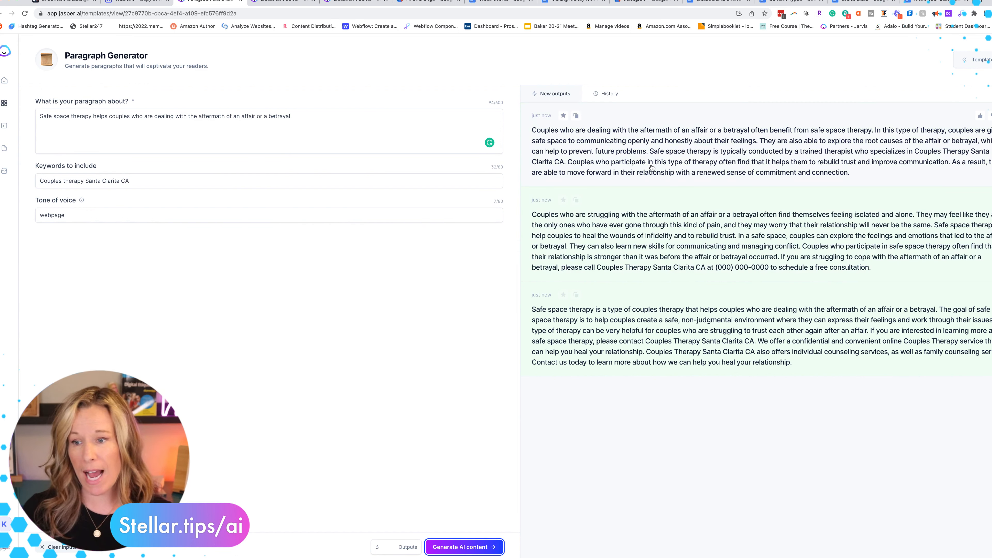
{"action": "left_click", "coordinate": [672, 160]}
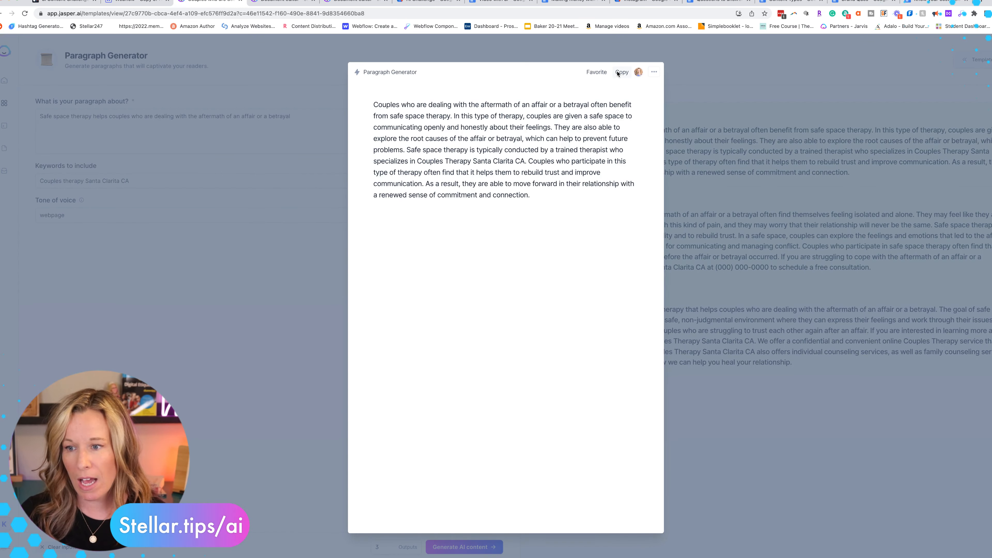
{"action": "left_click", "coordinate": [617, 73]}
Switch to Webflow, copy the Affairs and Betrayals description from the home page, and open the Affairs and Betrayals page at its placeholder text
{"action": "left_click", "coordinate": [145, 1]}
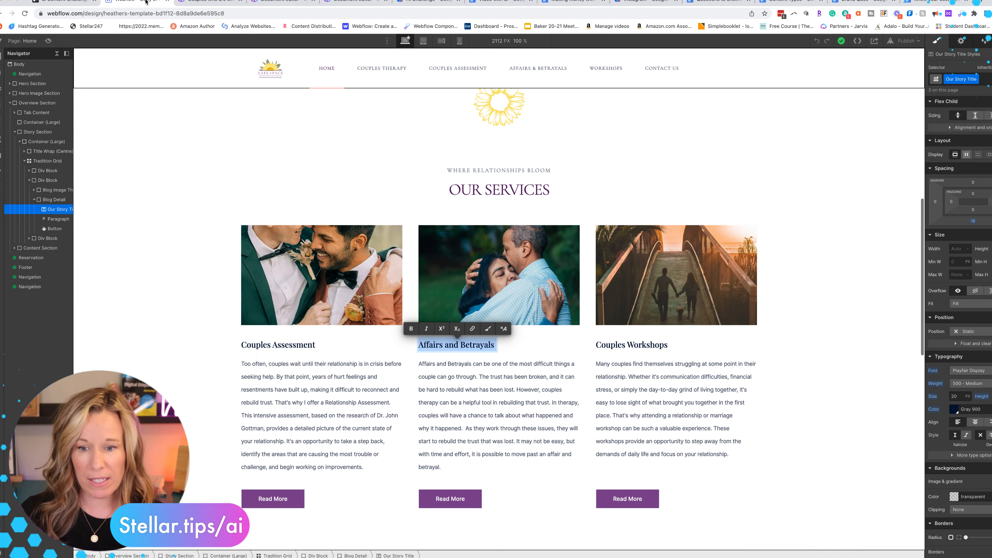
{"action": "triple_click", "coordinate": [503, 431]}
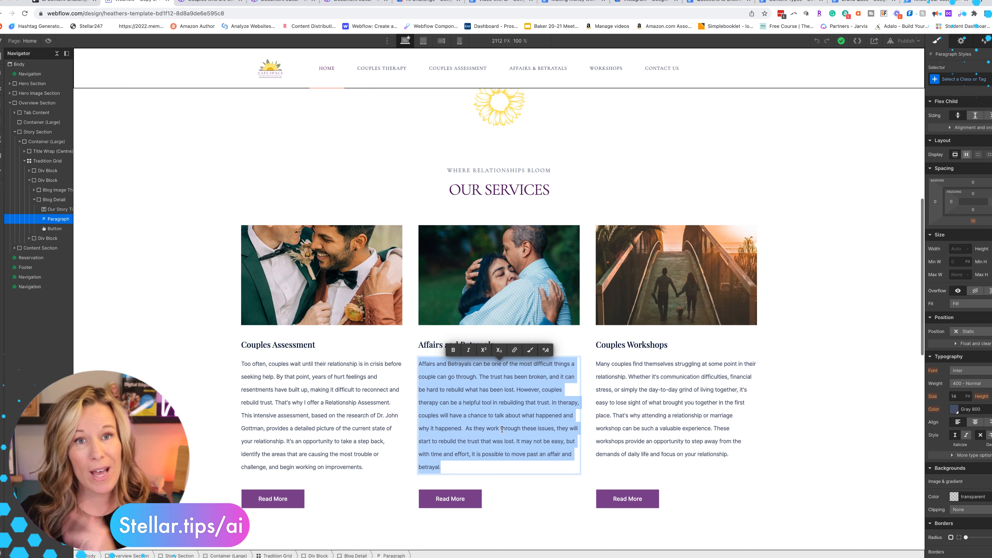
{"action": "left_click", "coordinate": [1, 105]}
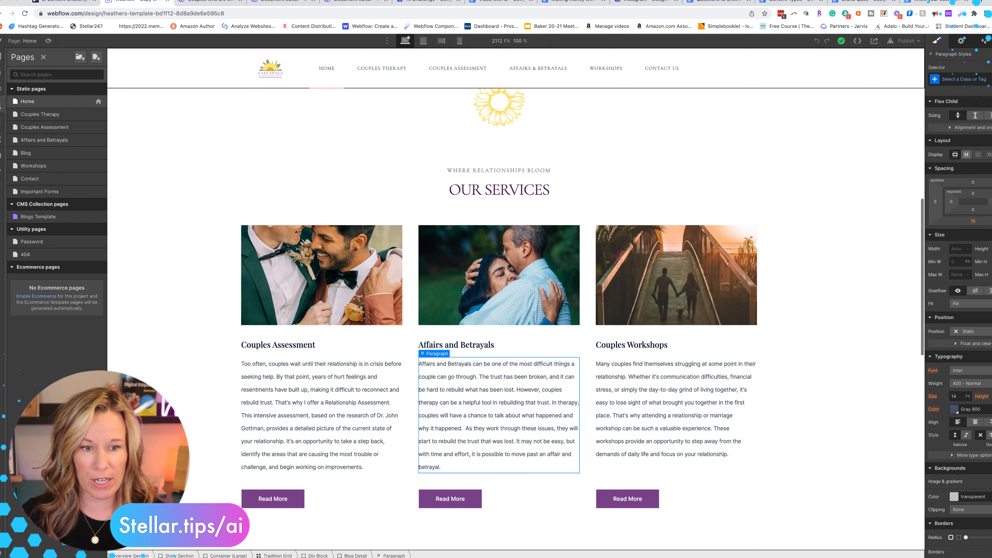
{"action": "left_click", "coordinate": [35, 141]}
{"action": "scroll", "coordinate": [284, 432], "scroll_direction": "down", "scroll_amount": 2}
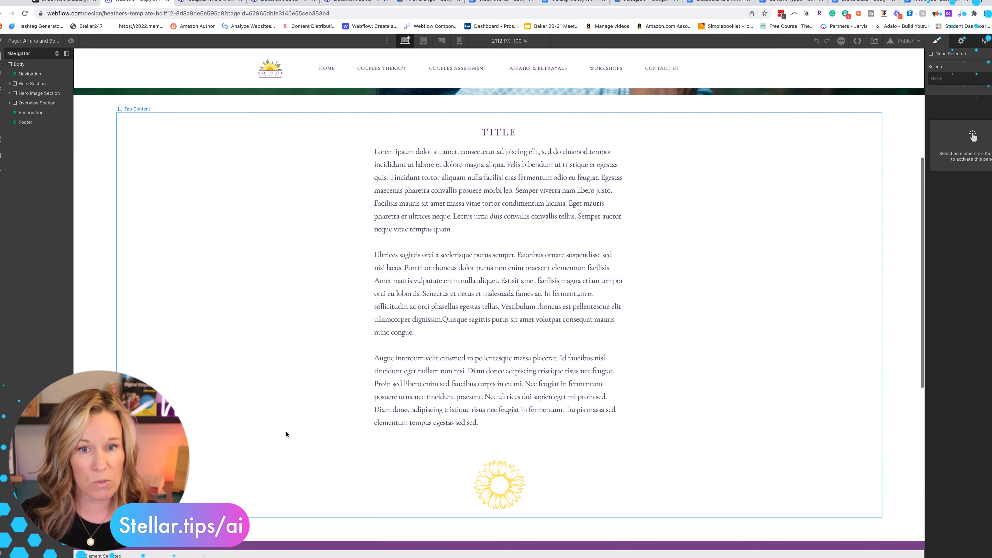
Return to Jasper, replace the paragraph topic with the copied Affairs and Betrayals description, and generate new paragraphs
{"action": "left_click", "coordinate": [207, 1]}
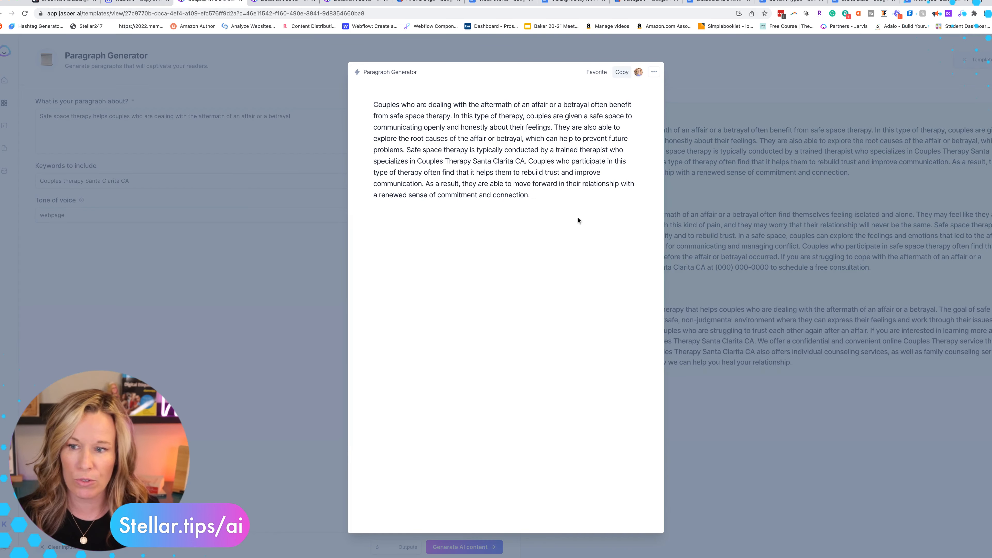
{"action": "left_click", "coordinate": [666, 79]}
{"action": "triple_click", "coordinate": [179, 117]}
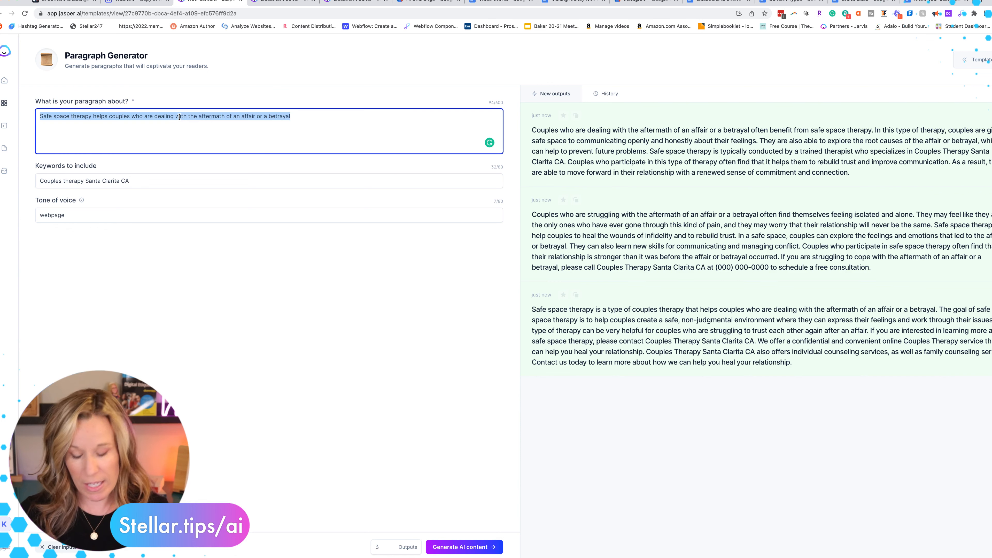
{"action": "key", "text": "BackSpace"}
{"action": "key", "text": "super+v"}
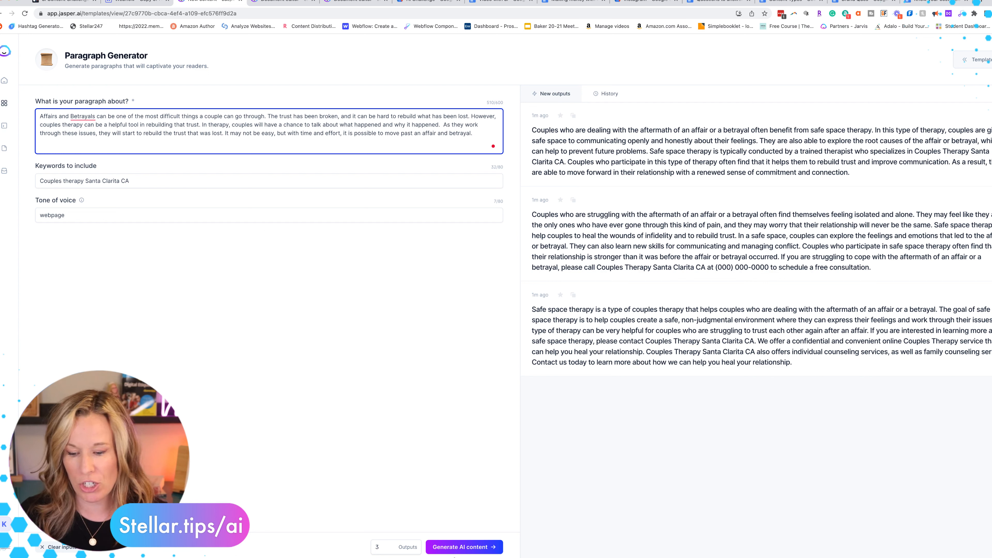
{"action": "left_click", "coordinate": [461, 546]}
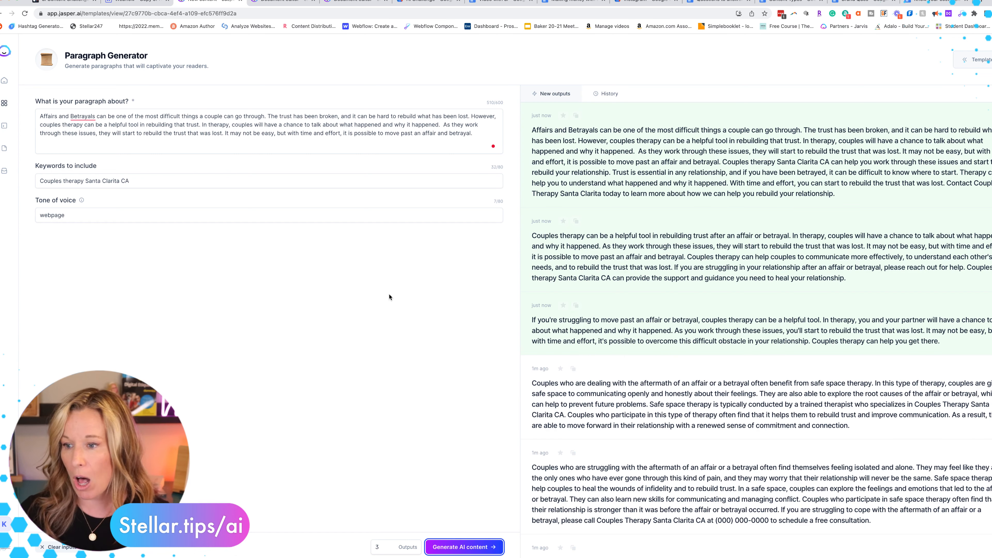
Copy the second newly generated paragraph and start a new document from scratch
{"action": "left_click", "coordinate": [816, 275]}
{"action": "left_click", "coordinate": [623, 71]}
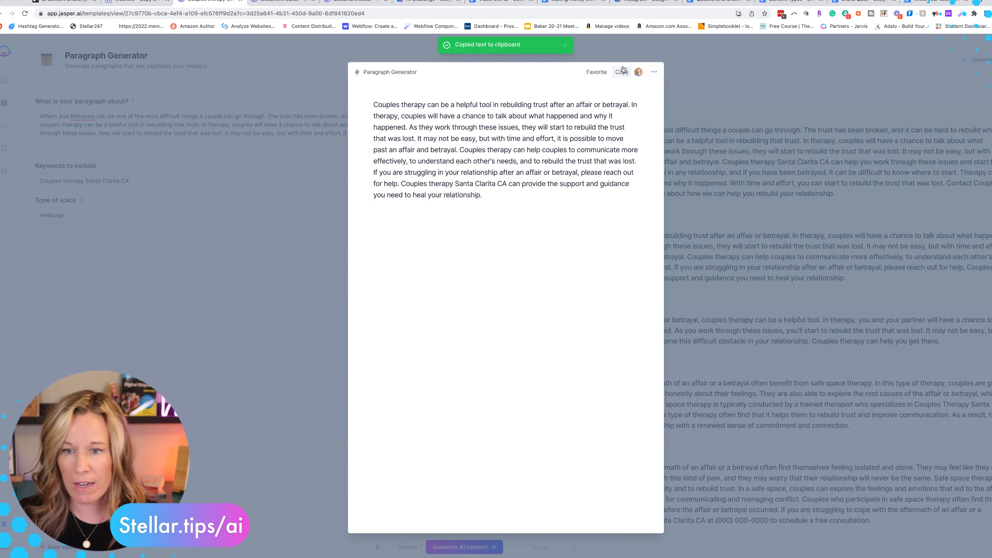
{"action": "left_click", "coordinate": [11, 123]}
{"action": "left_click", "coordinate": [9, 105]}
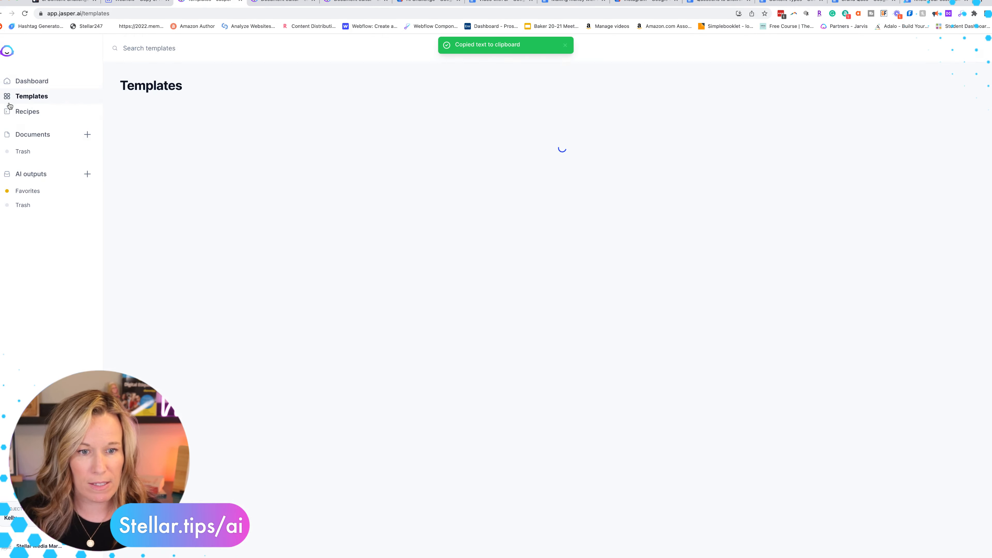
{"action": "left_click", "coordinate": [33, 134]}
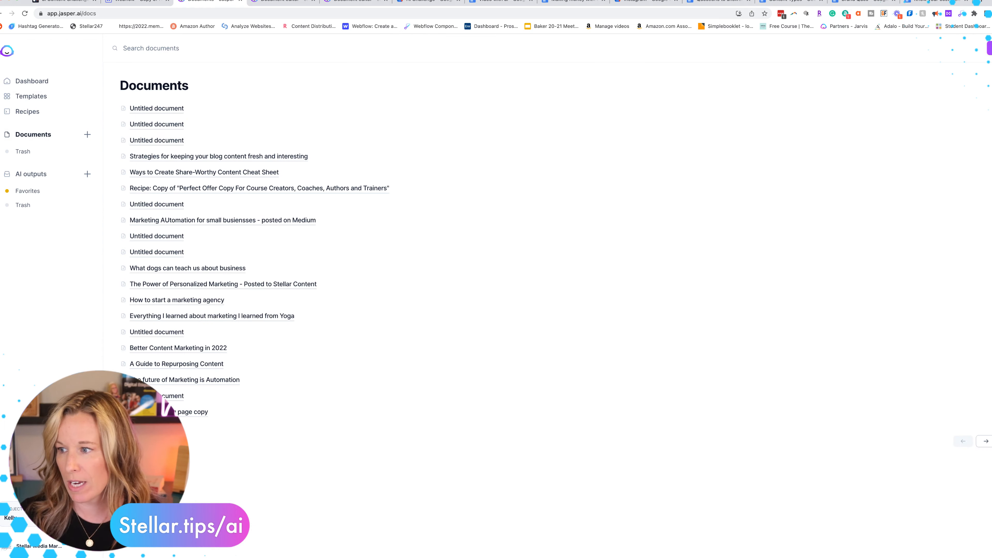
{"action": "left_click", "coordinate": [87, 135]}
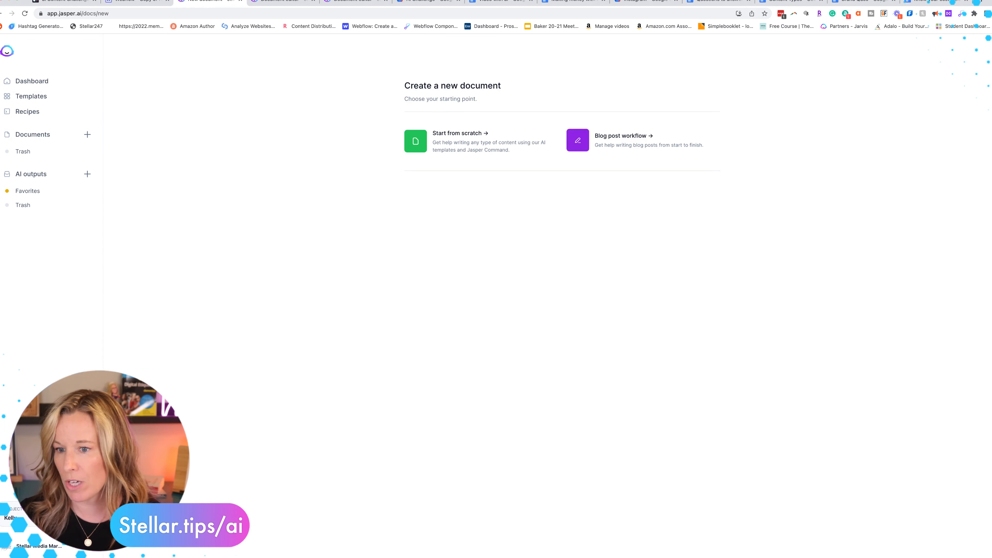
{"action": "left_click", "coordinate": [454, 152]}
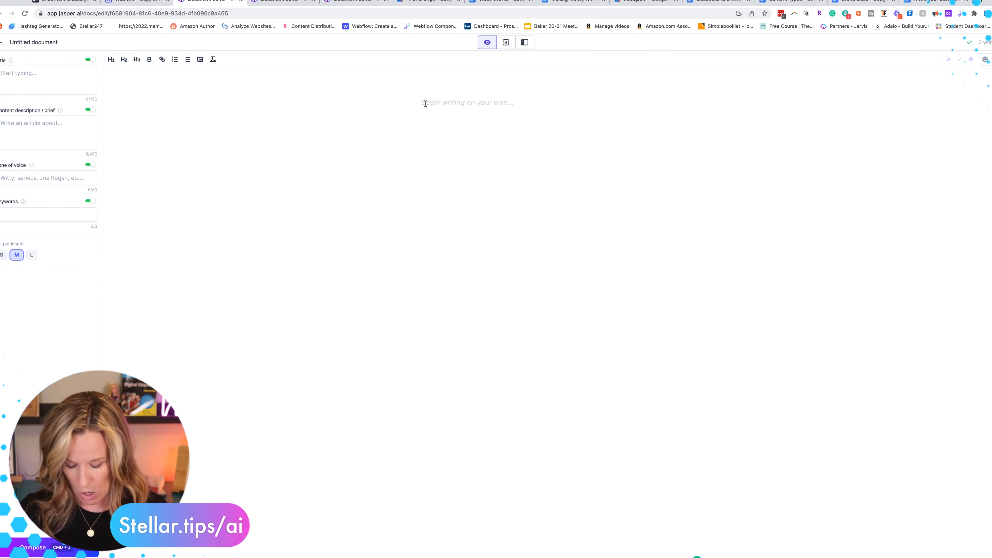
Paste the copied paragraph into the document body and into the content description
{"action": "key", "text": "super+v"}
{"action": "left_click", "coordinate": [23, 129]}
{"action": "key", "text": "super+v"}
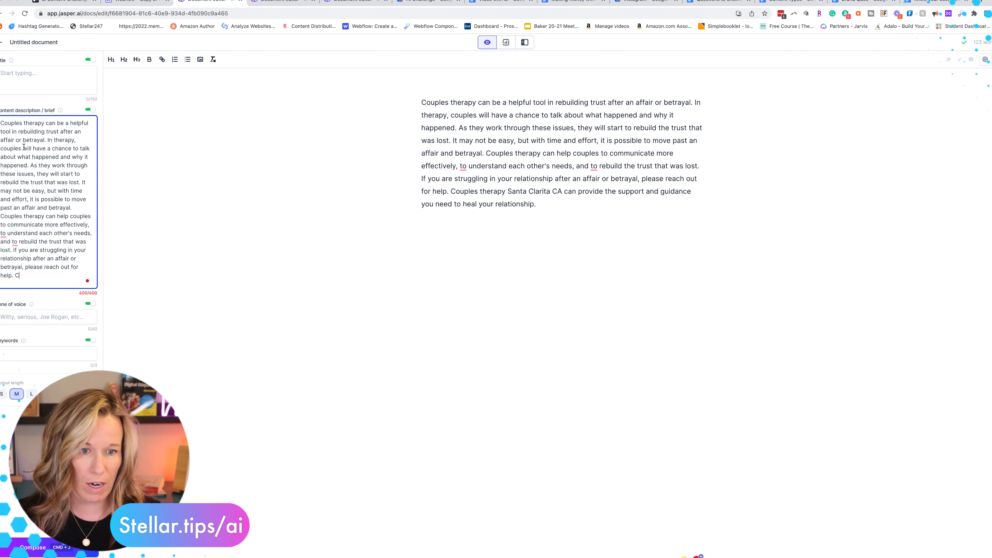
Title the content brief "Couples therapy for affairs and betrayals" and set the tone of voice to Website
{"action": "left_click", "coordinate": [8, 74]}
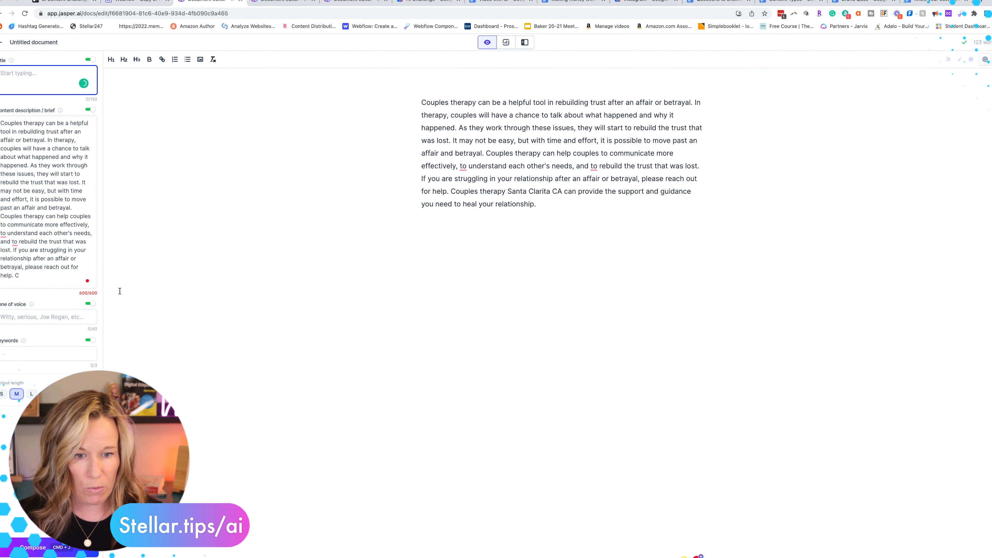
{"action": "type", "text": "Therpy for"}
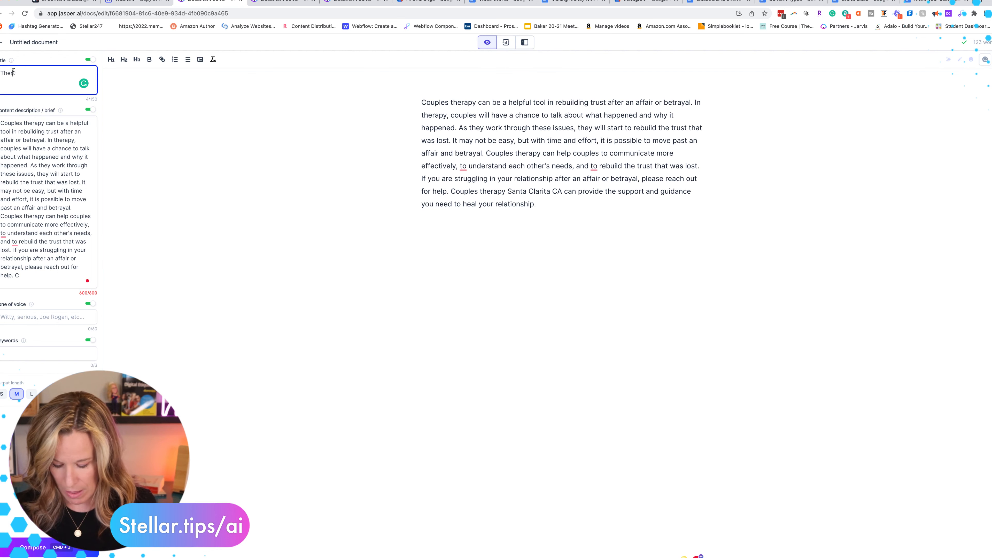
{"action": "key", "text": "BackSpace"}
{"action": "key", "text": "BackSpace"}
{"action": "key", "text": "BackSpace"}
{"action": "key", "text": "BackSpace"}
{"action": "key", "text": "BackSpace"}
{"action": "key", "text": "BackSpace"}
{"action": "key", "text": "BackSpace"}
{"action": "key", "text": "BackSpace"}
{"action": "key", "text": "BackSpace"}
{"action": "key", "text": "BackSpace"}
{"action": "type", "text": "Couples therapy for "}
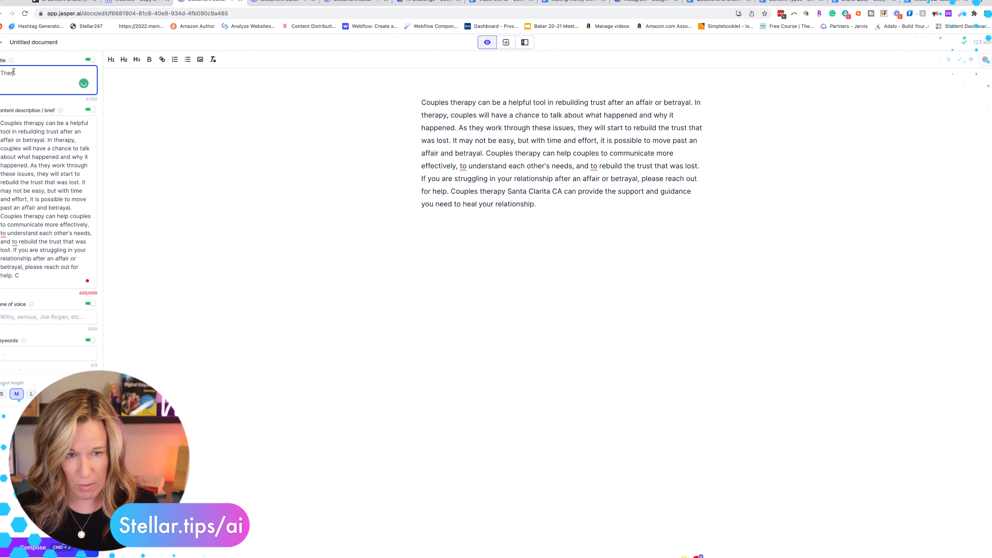
{"action": "type", "text": "affairs and betrayals"}
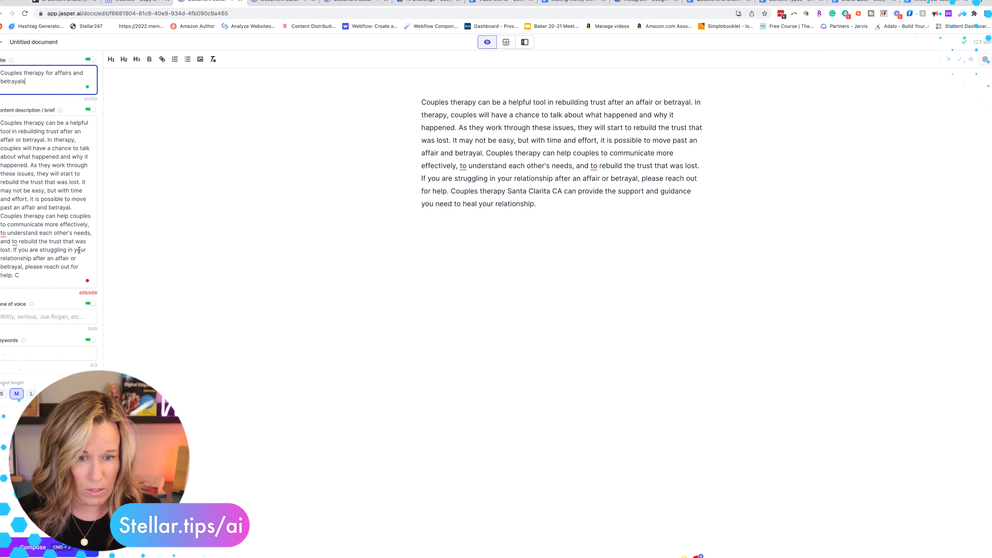
{"action": "left_click", "coordinate": [18, 318]}
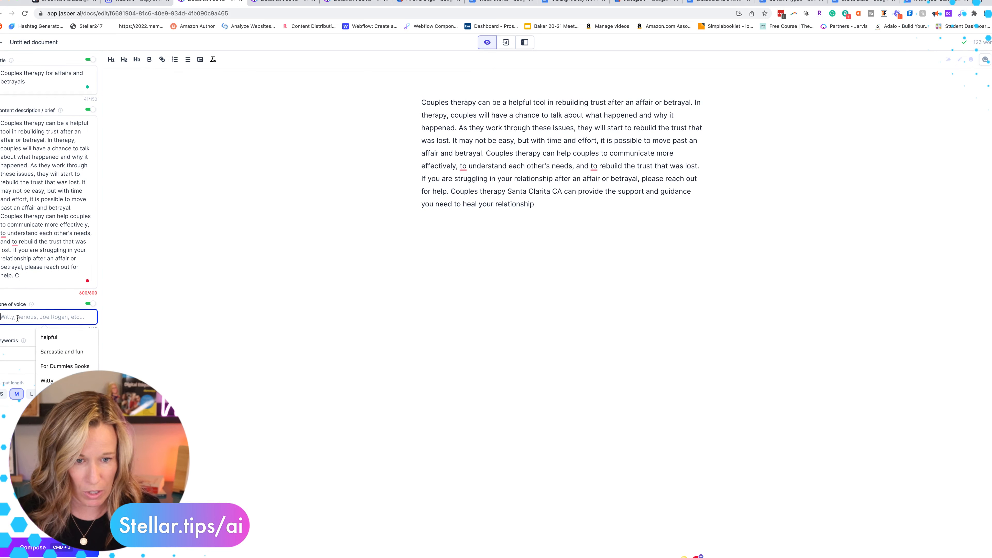
{"action": "type", "text": "Website"}
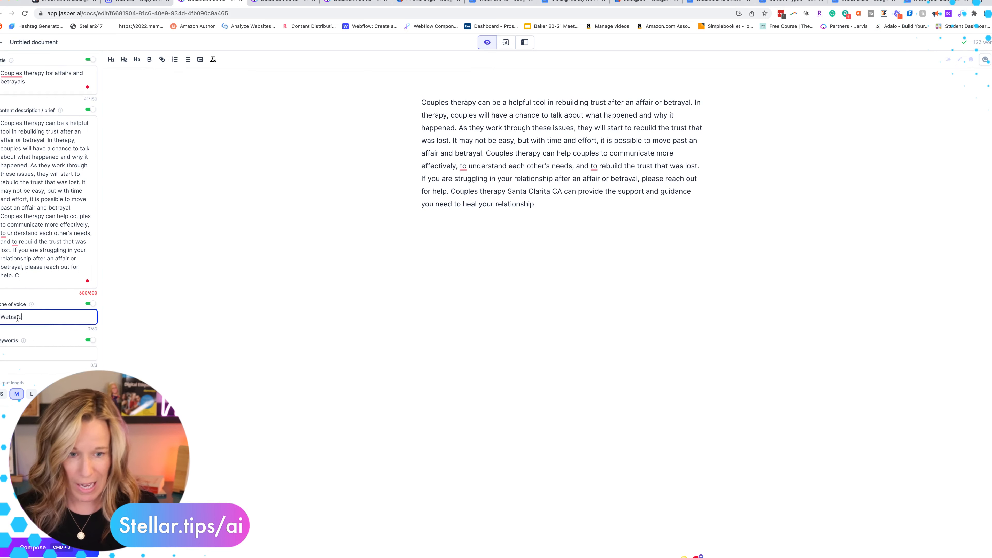
Clear the content description and compose more AI text after the pasted paragraph
{"action": "triple_click", "coordinate": [35, 210]}
{"action": "key", "text": "BackSpace"}
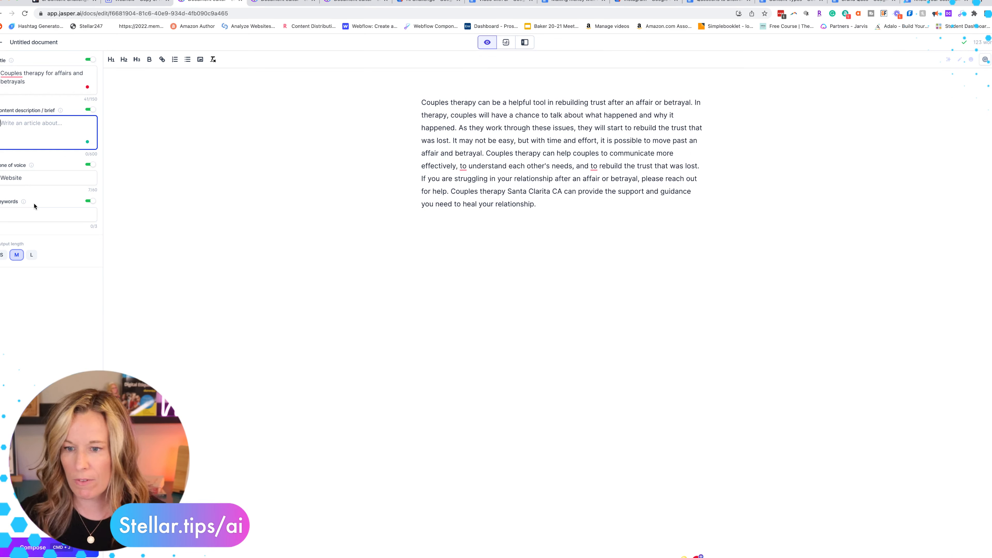
{"action": "left_click", "coordinate": [555, 205]}
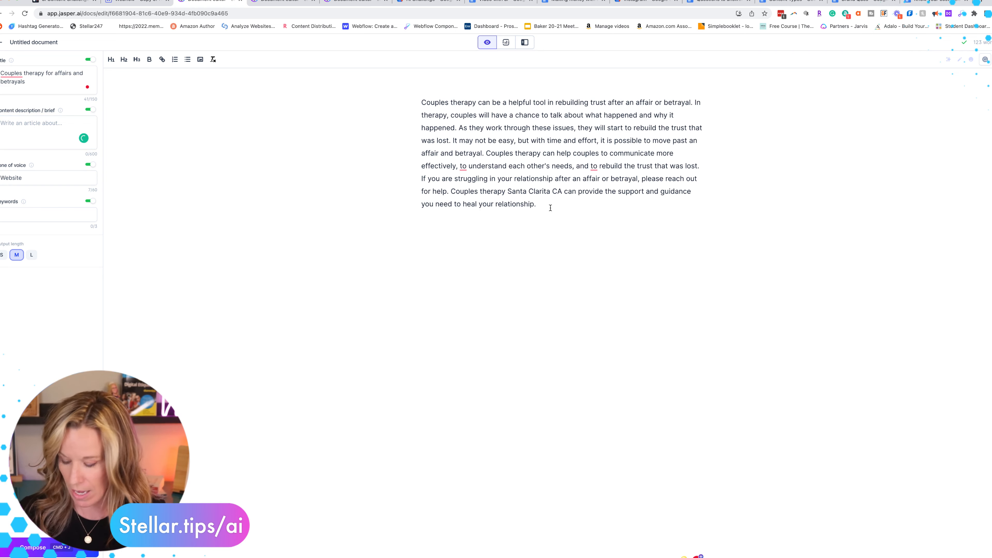
{"action": "left_click", "coordinate": [32, 552]}
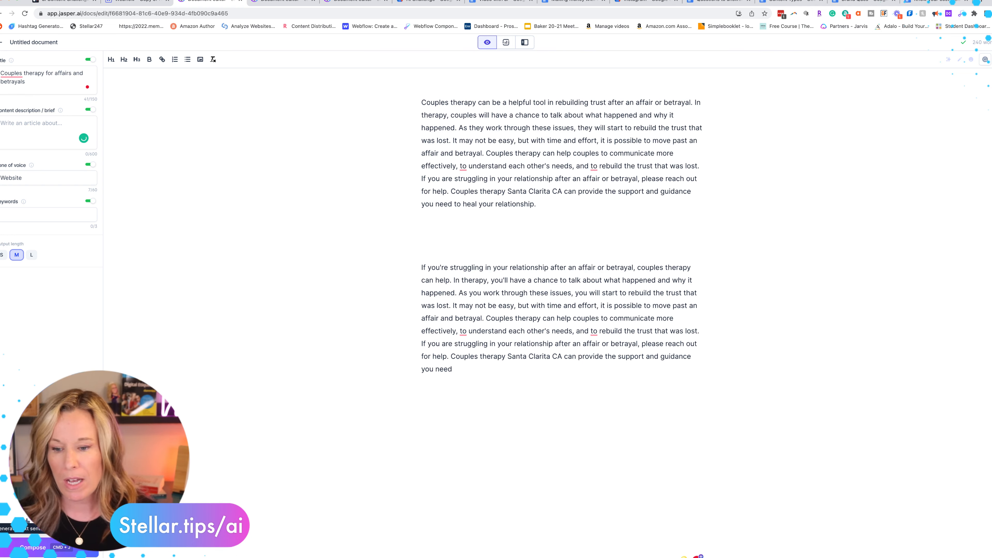
Remove the blank lines between the two paragraphs and copy the entire document text
{"action": "key", "text": "BackSpace"}
{"action": "key", "text": "BackSpace"}
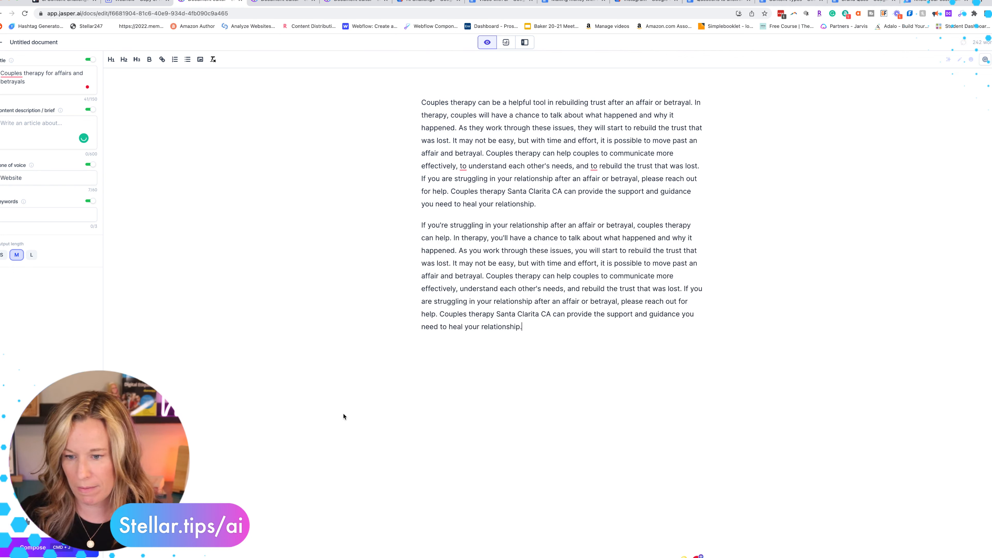
{"action": "left_click_drag", "start_coordinate": [543, 334], "coordinate": [398, 71]}
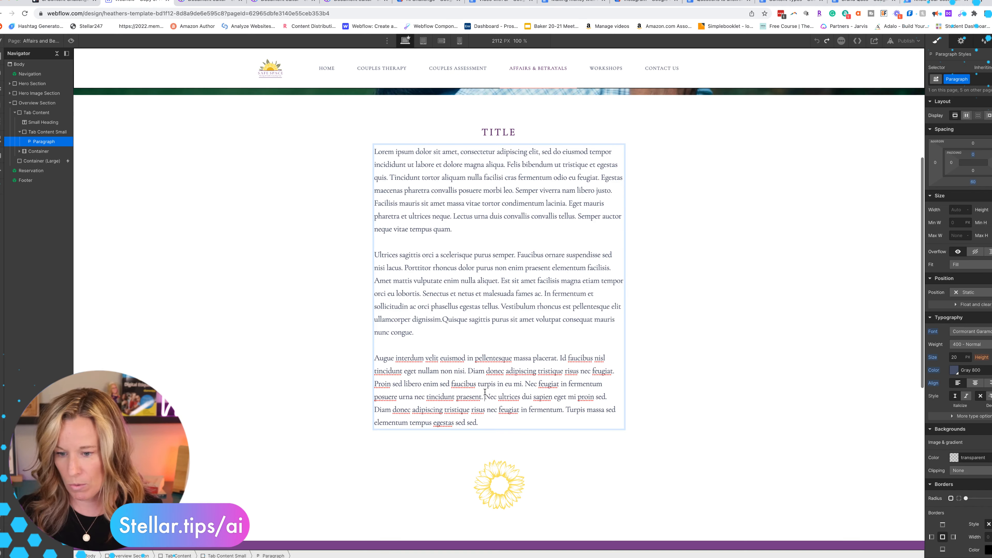
In Webflow, replace all placeholder paragraph text on the Affairs and Betrayals page with the copied couples therapy text
{"action": "left_click_drag", "start_coordinate": [484, 424], "coordinate": [376, 239]}
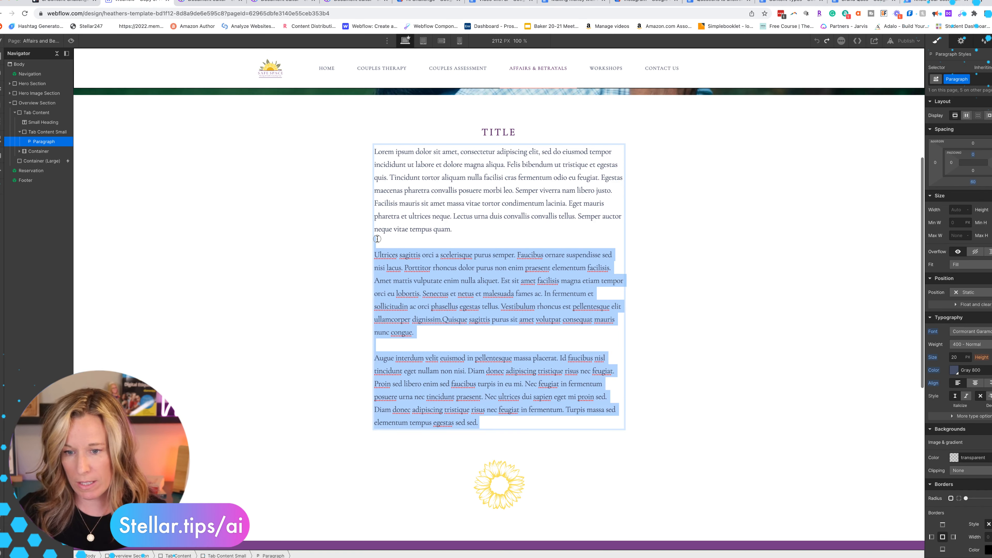
{"action": "key", "text": "BackSpace"}
{"action": "key", "text": "ctrl+a"}
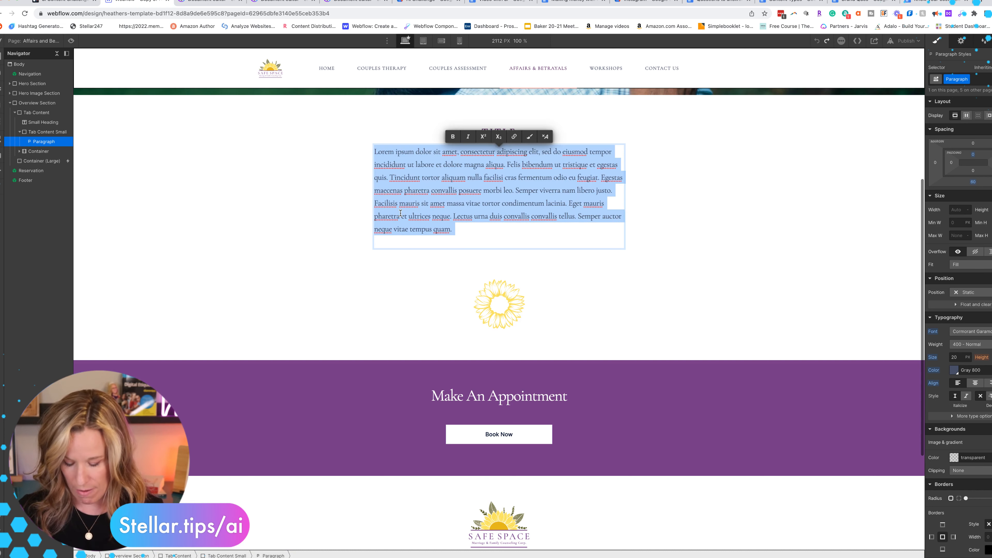
{"action": "key", "text": "ctrl+v"}
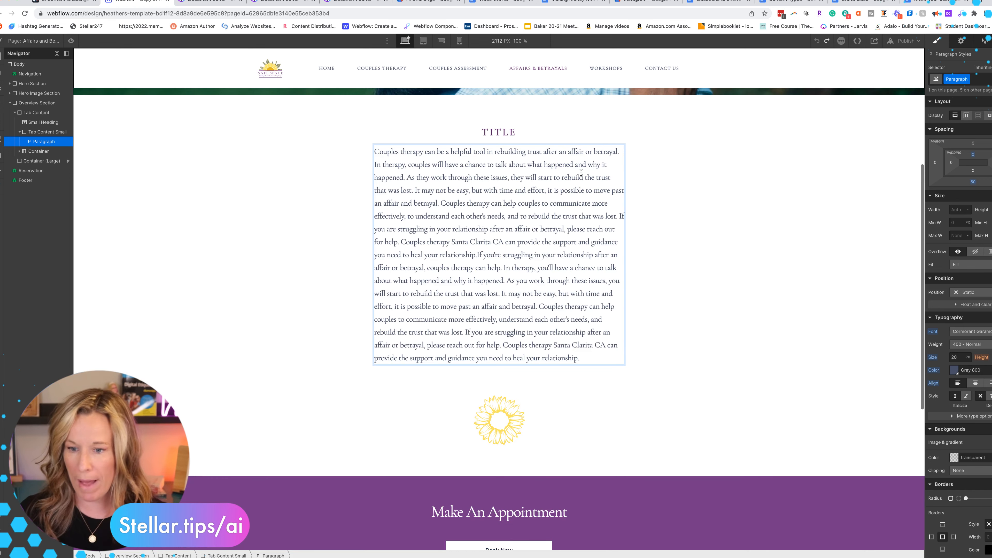
Start a new paragraph at the first "Couples therapy Santa Clarita CA" and replace that phrase with "Safe Space"
{"action": "left_click", "coordinate": [401, 241]}
{"action": "key", "text": "Return"}
{"action": "left_click_drag", "start_coordinate": [478, 267], "coordinate": [374, 270]}
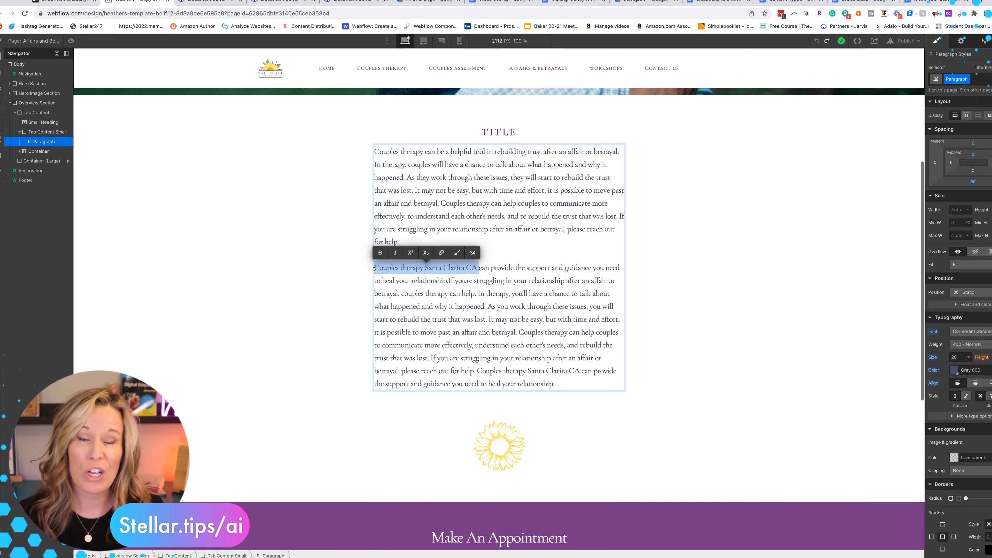
{"action": "type", "text": "Safe Space"}
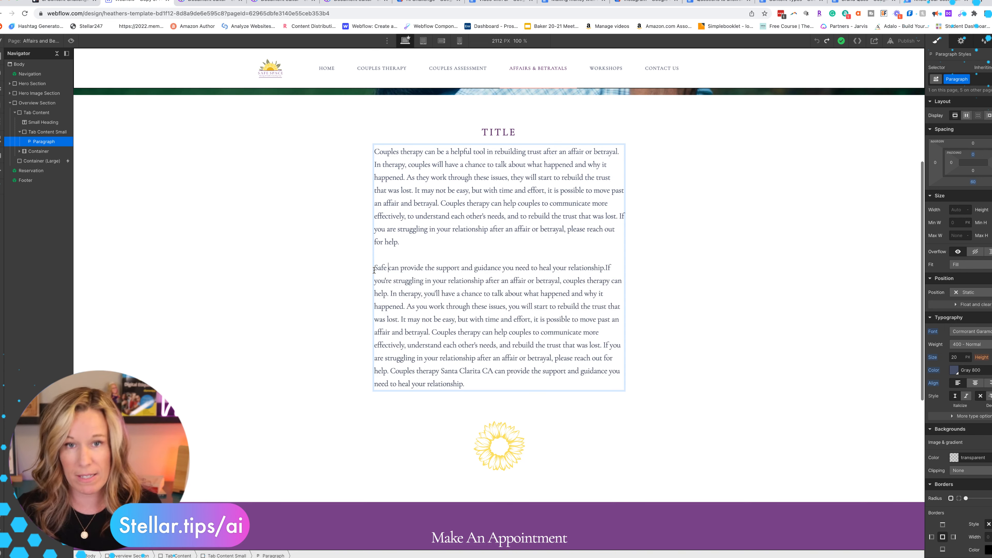